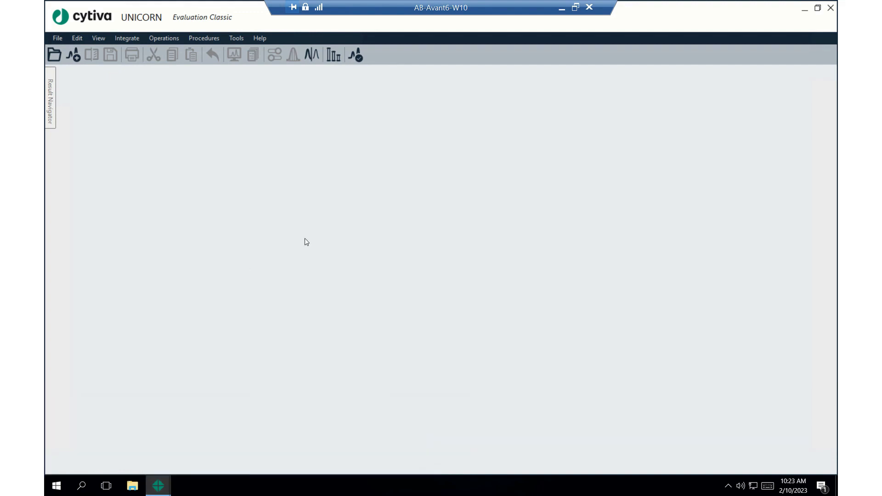
# Step: Switch to the Evaluation module and return to Evaluation Classic
pyautogui.click(355, 54)
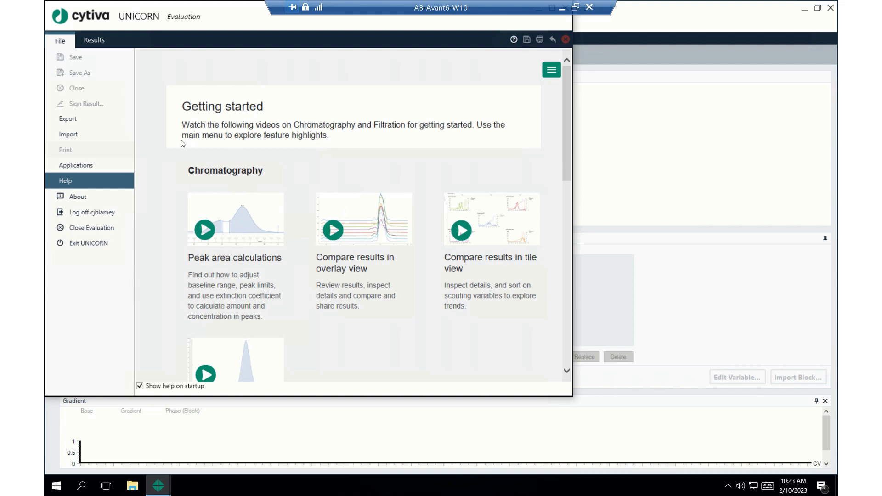
pyautogui.click(84, 164)
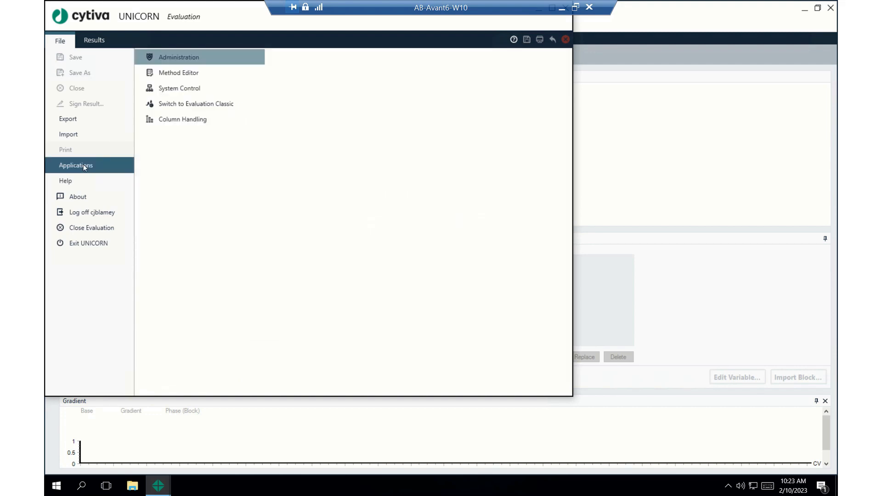
pyautogui.click(180, 109)
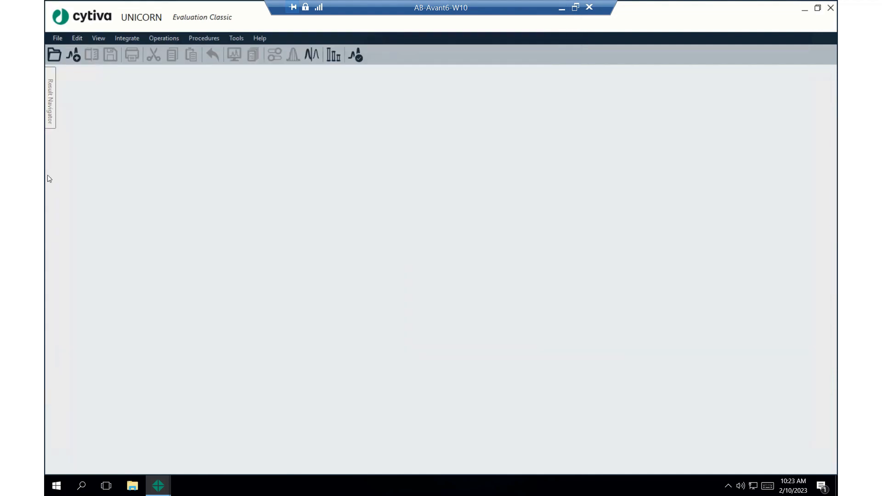
# Step: Open the result SEC XK26 45cm 002 from the Examples folder under Training
pyautogui.click(51, 110)
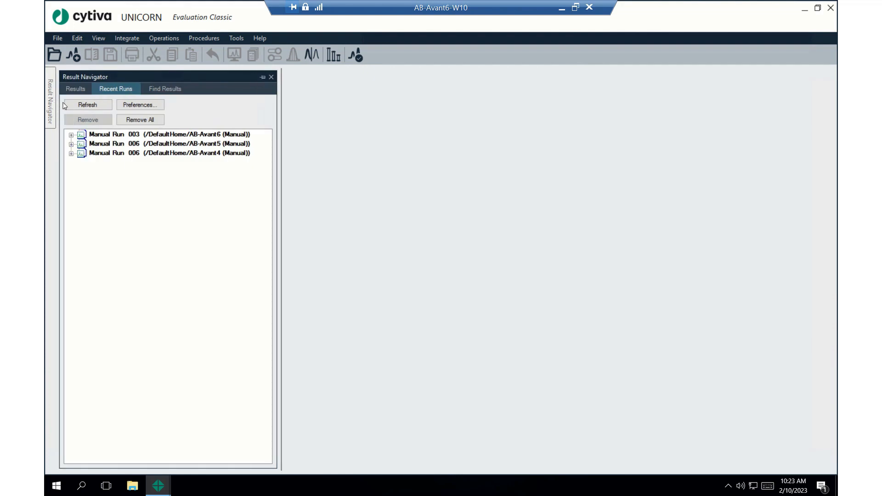
pyautogui.click(80, 90)
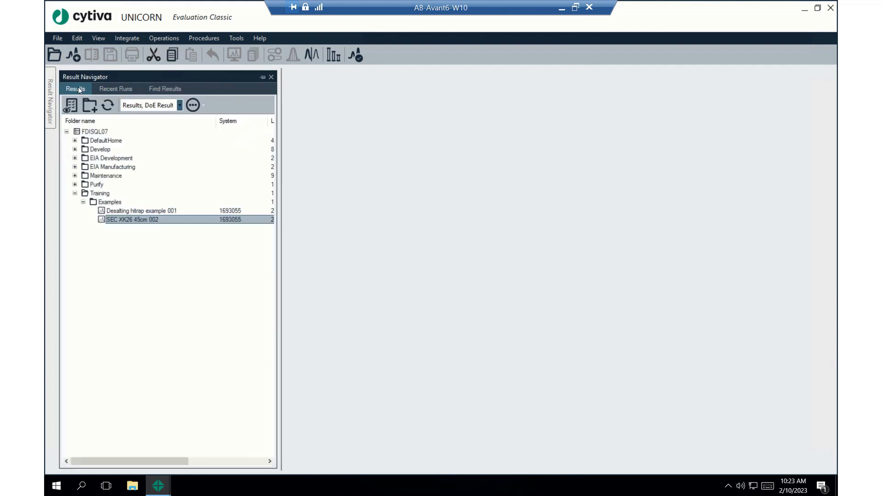
pyautogui.doubleClick(120, 220)
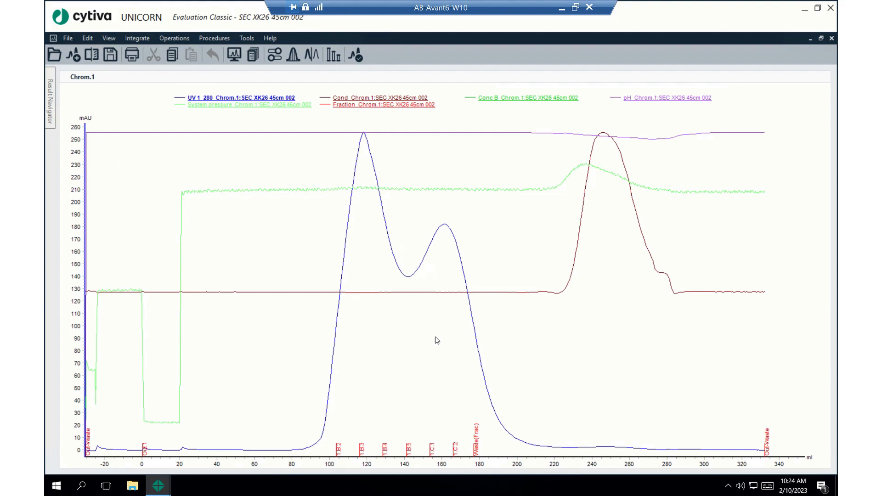
# Step: Start a peak integration of the UV 1_280 curve with the peak window limited to about 50–248.5 ml
pyautogui.click(136, 39)
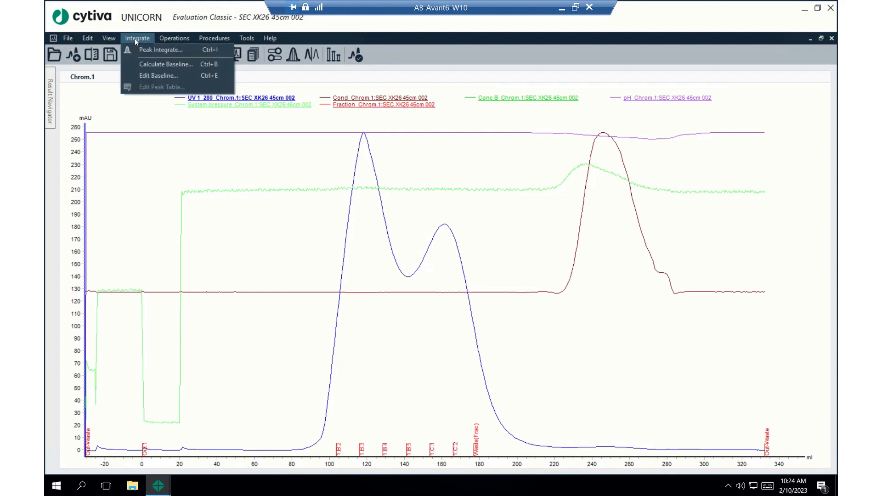
pyautogui.click(165, 51)
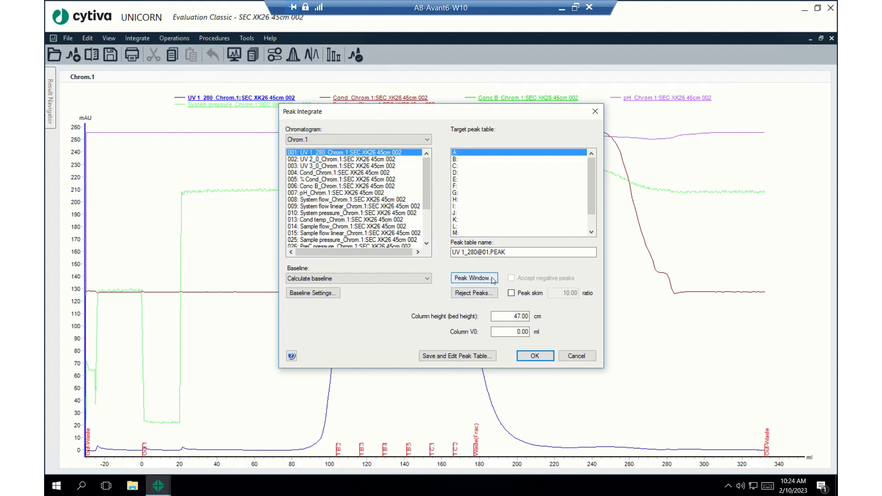
pyautogui.click(478, 280)
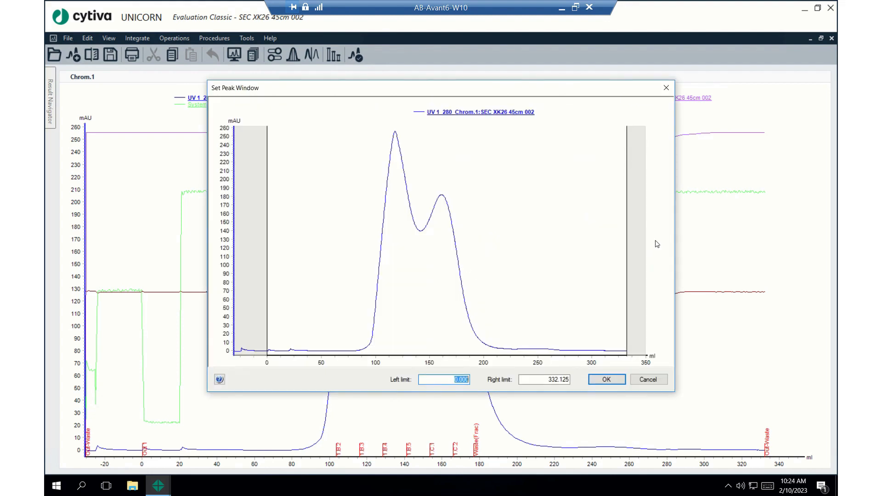
pyautogui.moveTo(627, 254); pyautogui.dragTo(536, 279)
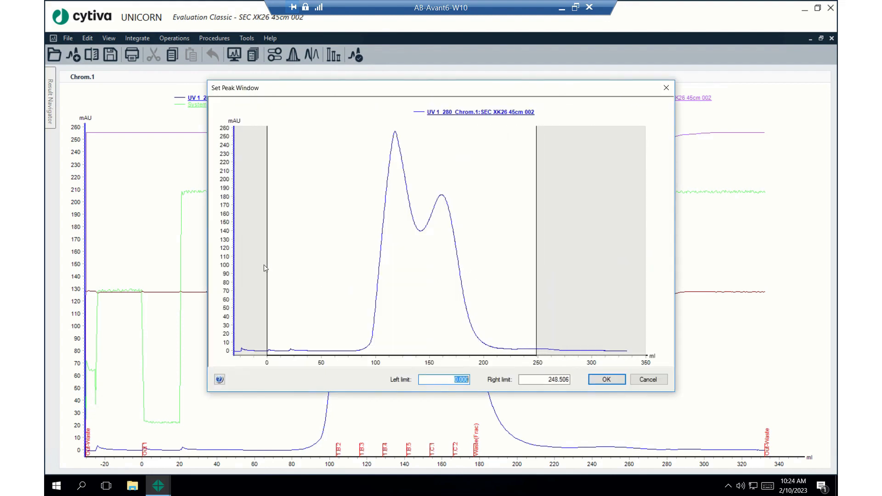
pyautogui.moveTo(270, 268); pyautogui.dragTo(323, 267)
pyautogui.click(606, 379)
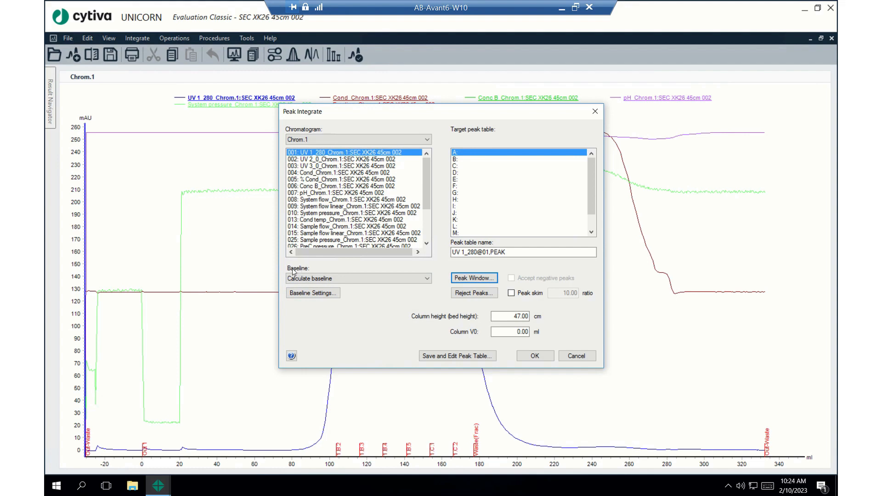
# Step: Set the integration baseline to Zero baseline and run the peak integration
pyautogui.click(356, 281)
pyautogui.click(350, 295)
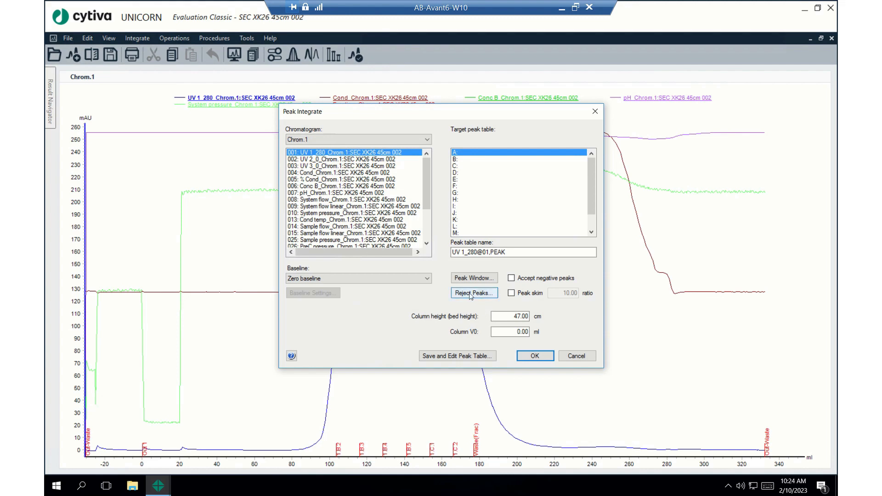
pyautogui.click(535, 357)
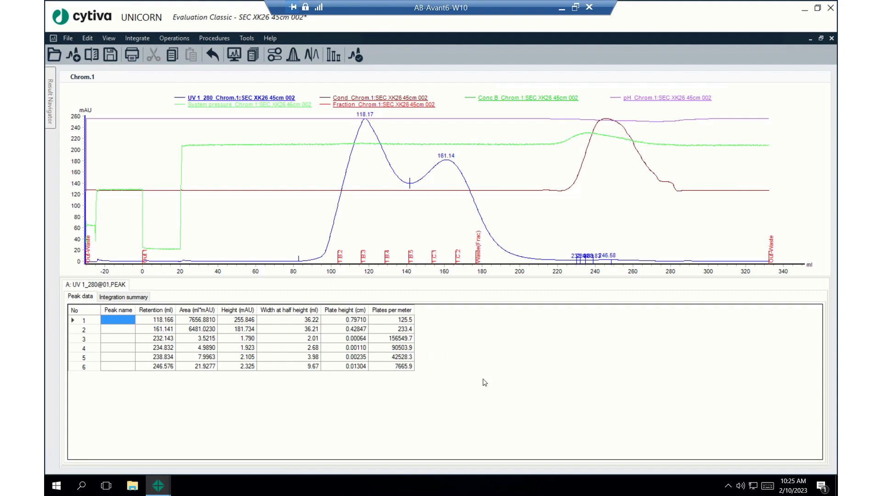
# Step: Review the columns that can be shown in the peak table's customization options
pyautogui.rightClick(479, 338)
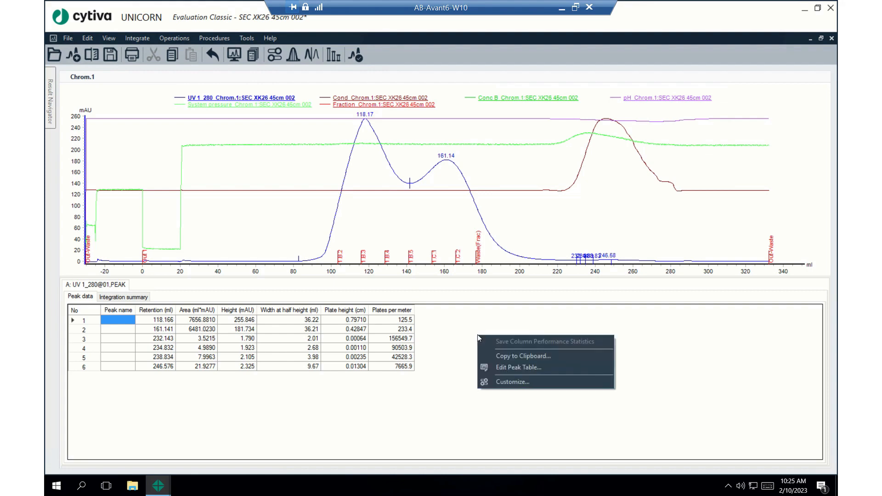
pyautogui.click(522, 382)
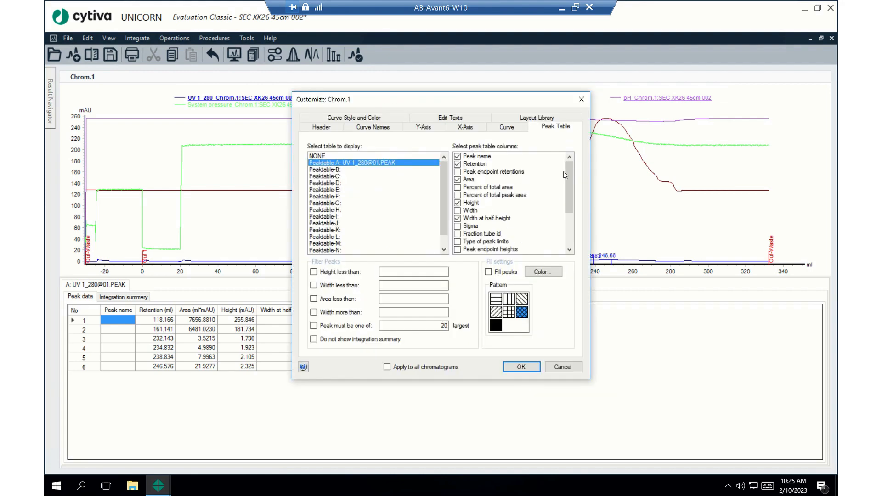
pyautogui.moveTo(567, 174); pyautogui.dragTo(566, 233)
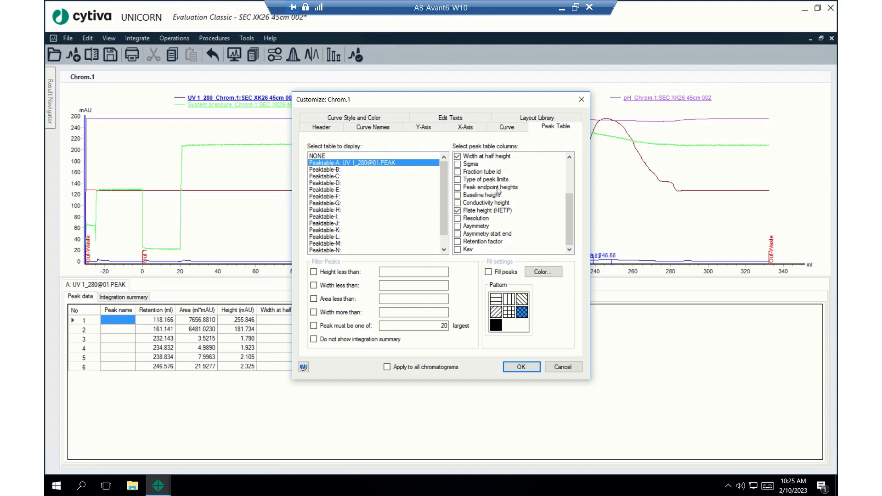
pyautogui.scroll(2, 498, 192)
pyautogui.scroll(1, 500, 193)
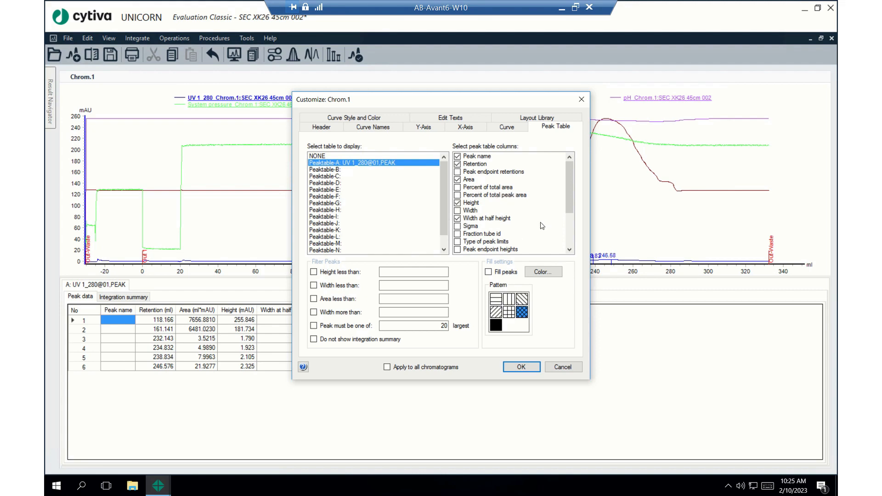
pyautogui.click(526, 368)
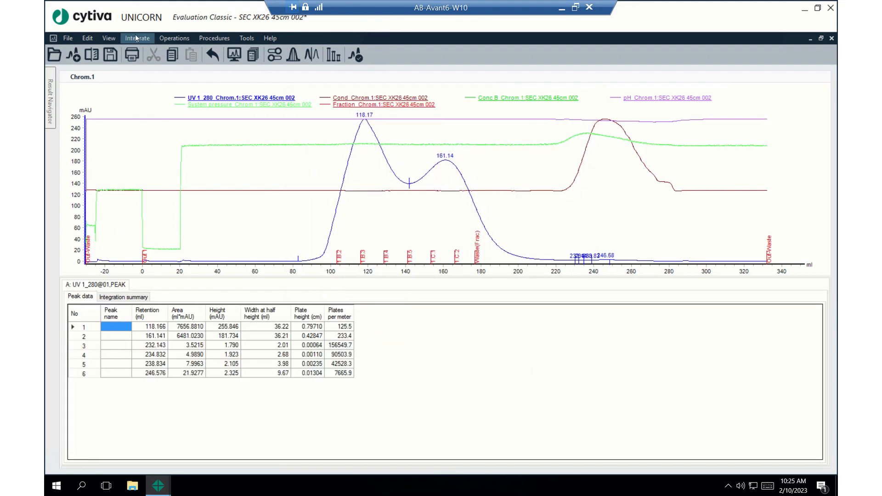
# Step: Start a Fraction Histogram for the UV 1_280 curve and set the extinction coefficient of fraction 1.B.2 to 1.4
pyautogui.click(176, 38)
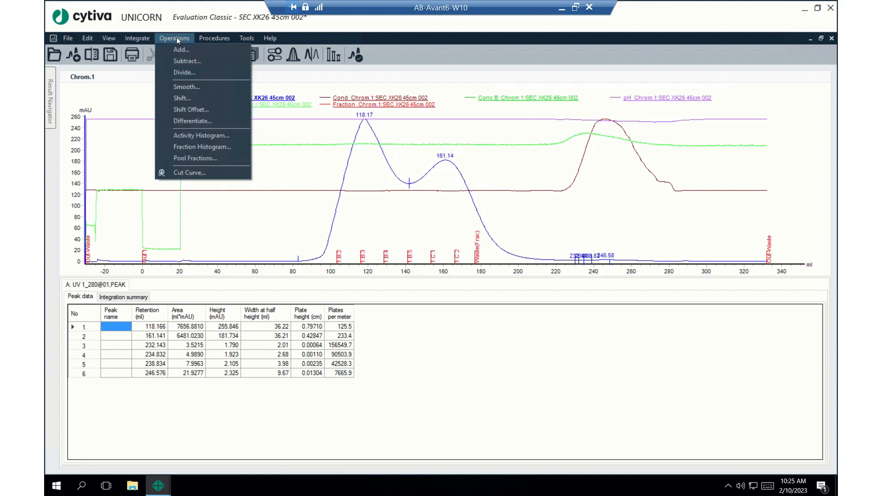
pyautogui.click(194, 147)
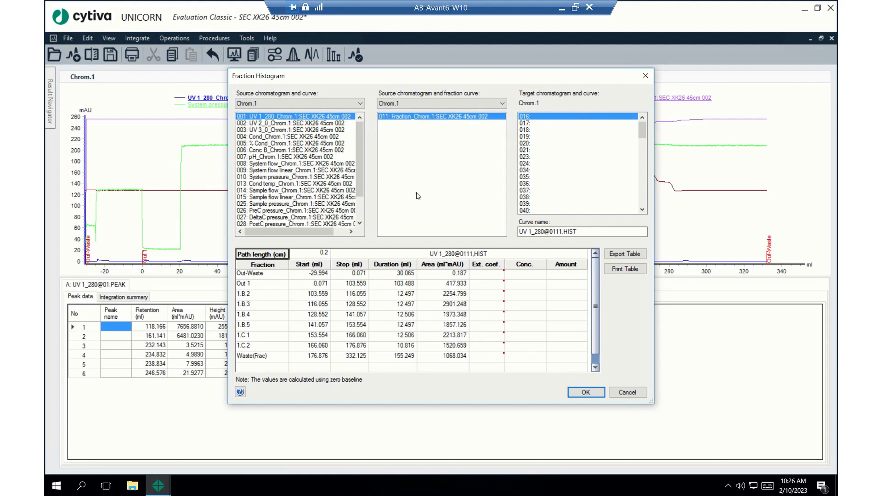
pyautogui.moveTo(449, 77); pyautogui.dragTo(399, 286)
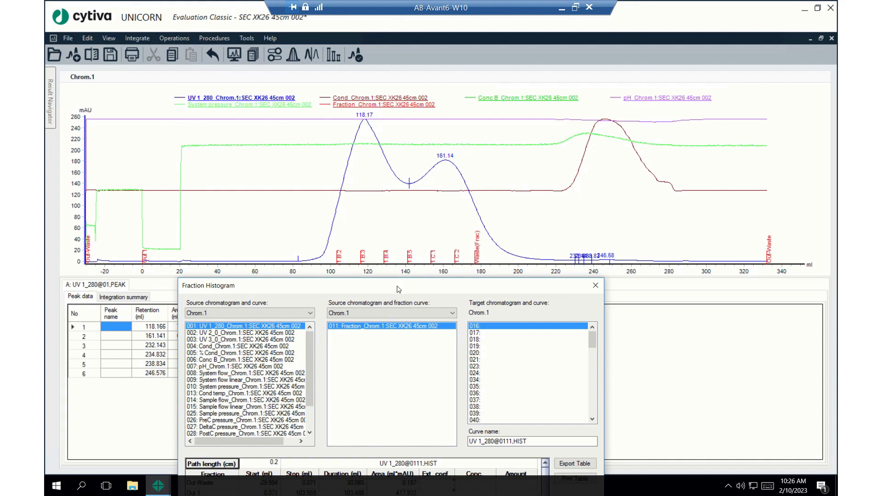
pyautogui.moveTo(403, 291); pyautogui.dragTo(421, 96)
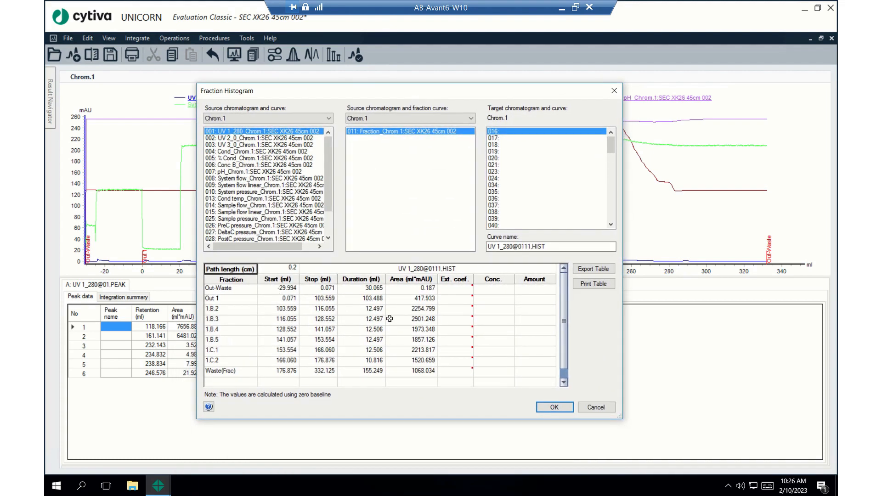
pyautogui.click(445, 311)
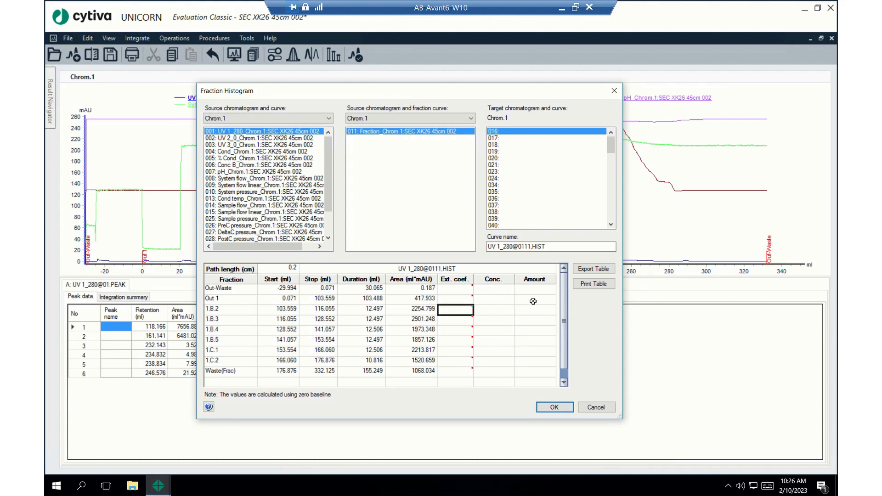
pyautogui.write('1.4')
pyautogui.press('Return')
pyautogui.press('Down')
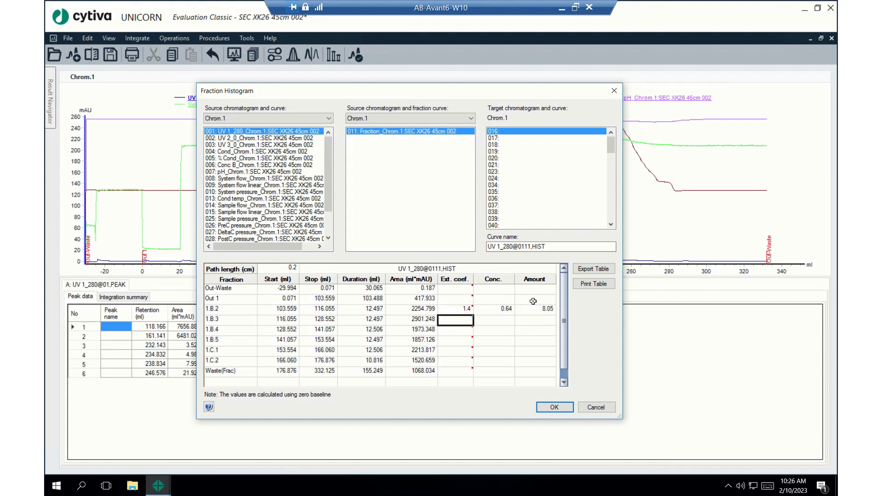
# Step: Set the extinction coefficients of fractions 1.B.3 and 1.B.4 to 1.4
pyautogui.write('1')
pyautogui.press('Return')
pyautogui.press('Down')
pyautogui.write('1')
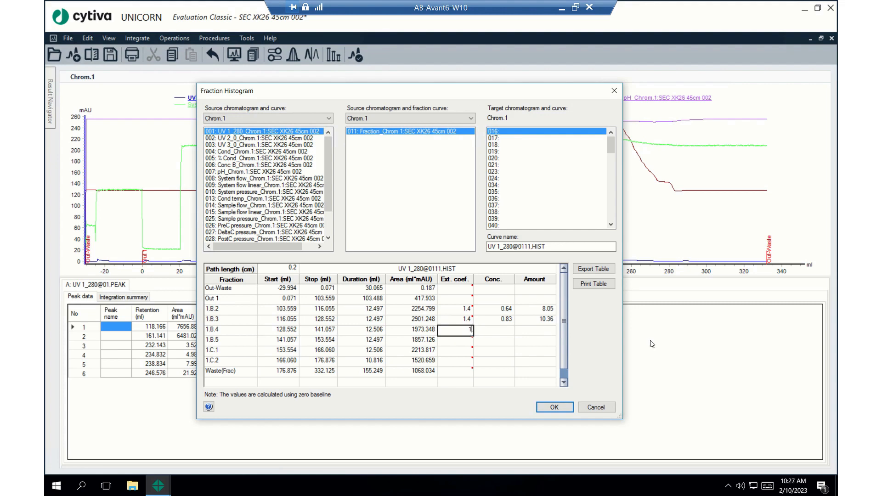
pyautogui.write('.4')
pyautogui.press('Return')
# Step: Check the calculated concentrations of fractions 1.B.3 and 1.B.4, and add the fraction histogram curve to the chromatogram
pyautogui.click(505, 318)
pyautogui.click(505, 329)
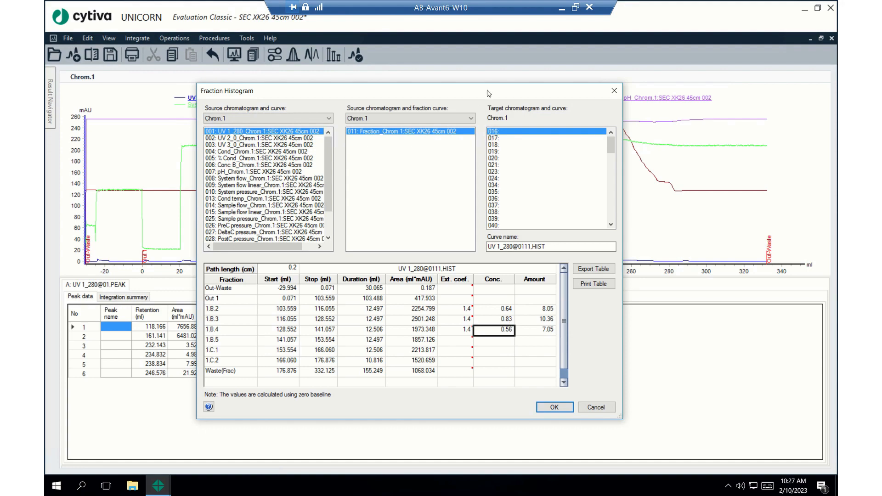
pyautogui.moveTo(488, 94)
pyautogui.mouseDown()
pyautogui.moveTo(445, 129)
pyautogui.moveTo(448, 276)
pyautogui.moveTo(497, 87)
pyautogui.mouseUp()
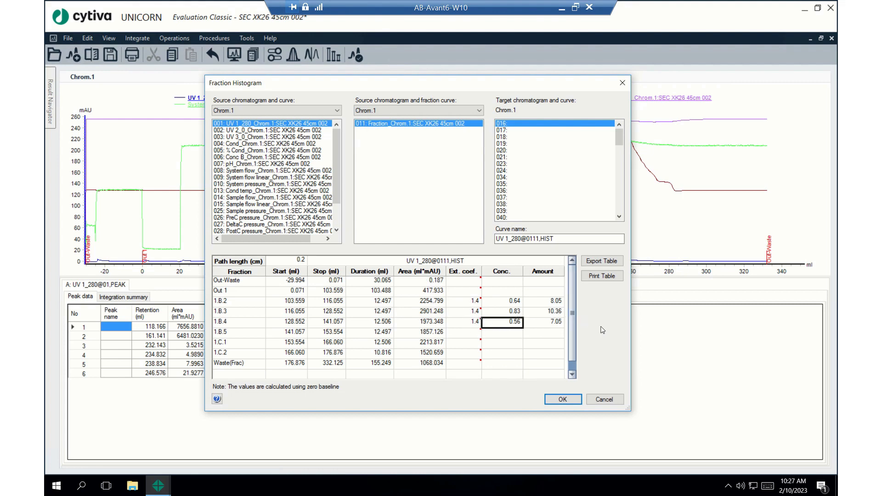
pyautogui.moveTo(486, 89); pyautogui.dragTo(653, 82)
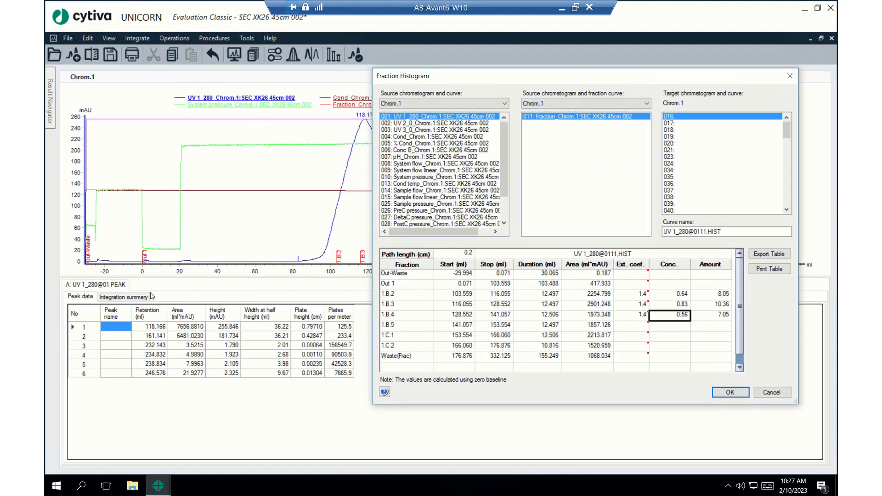
pyautogui.click(730, 394)
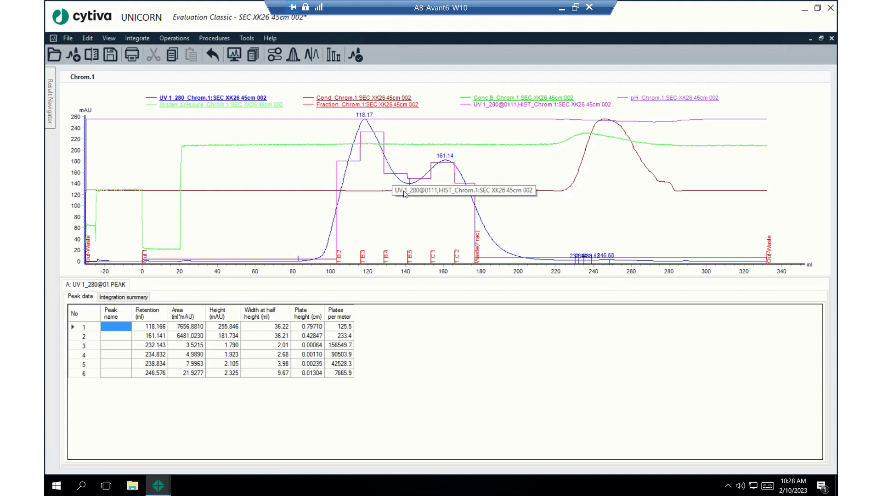
# Step: Pool fractions 1.B.2, 1.B.3 and 1.B.4 into a new curve at target position 017 of Chrom.1
pyautogui.click(176, 39)
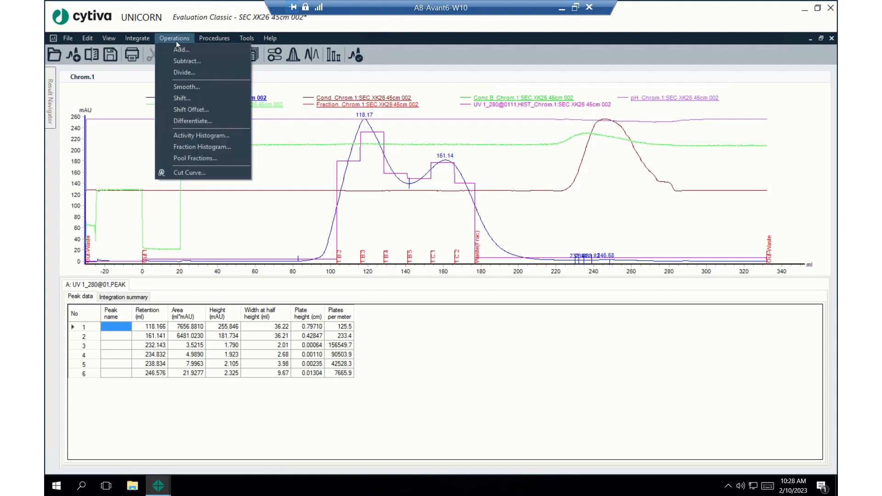
pyautogui.click(205, 158)
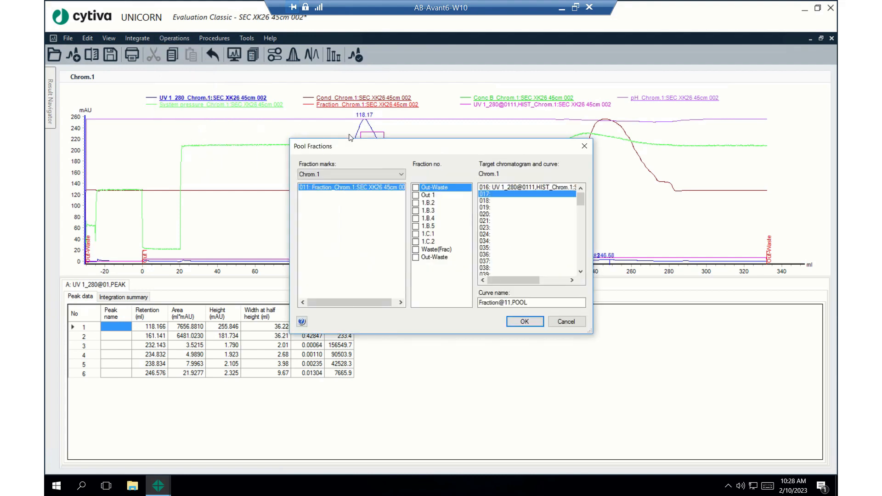
pyautogui.moveTo(434, 150); pyautogui.dragTo(558, 122)
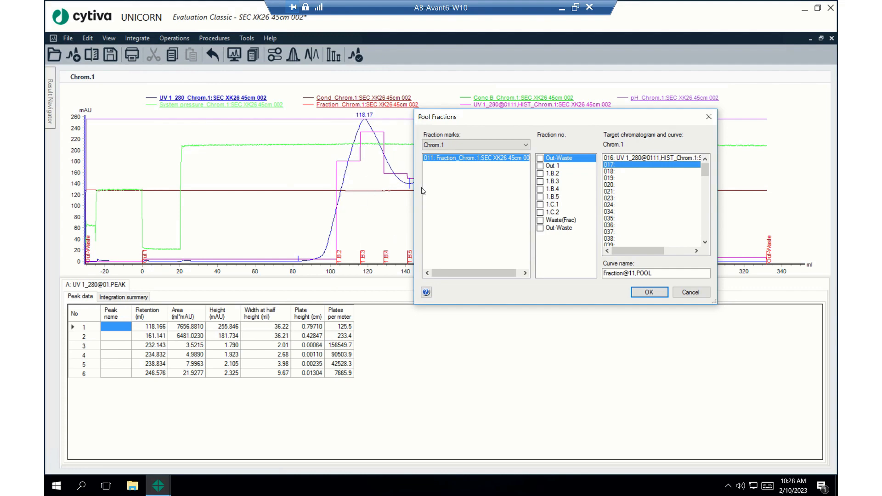
pyautogui.click(540, 175)
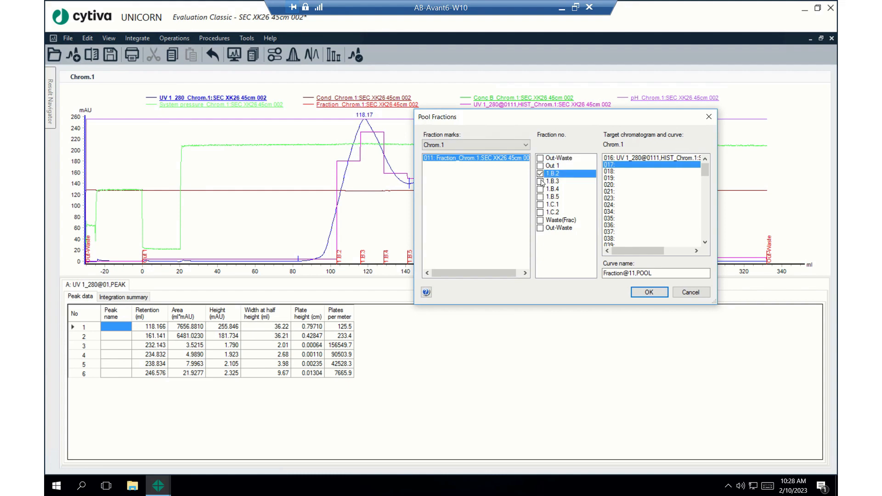
pyautogui.click(541, 182)
pyautogui.click(540, 190)
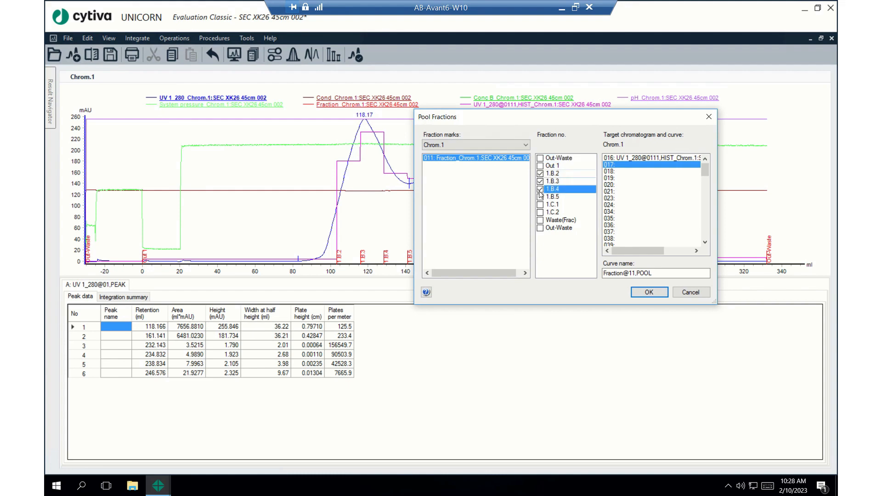
pyautogui.moveTo(592, 120); pyautogui.dragTo(645, 173)
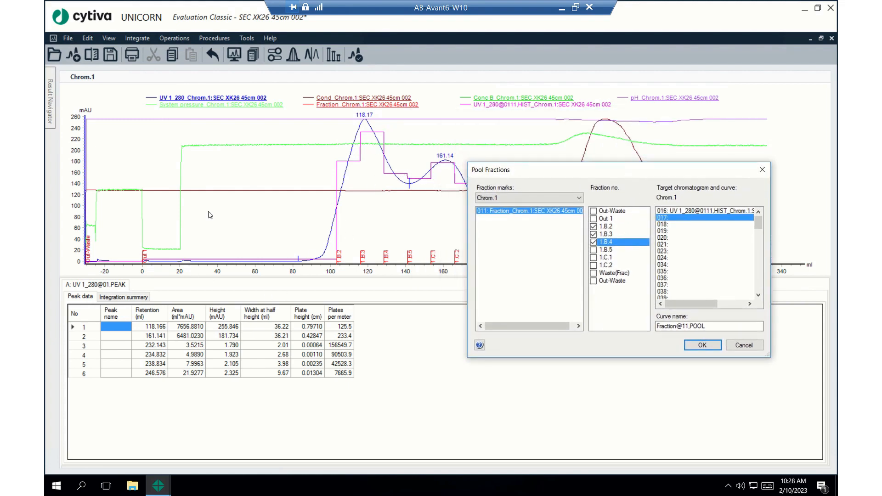
pyautogui.click(675, 212)
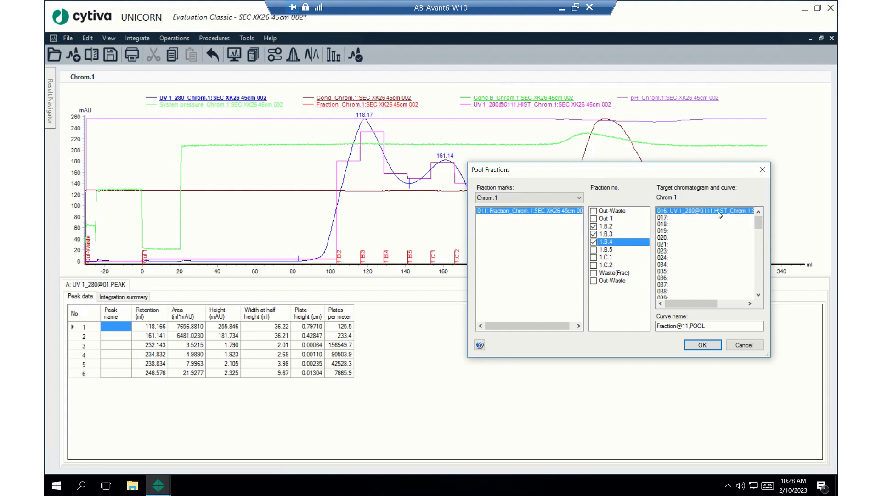
pyautogui.click(680, 218)
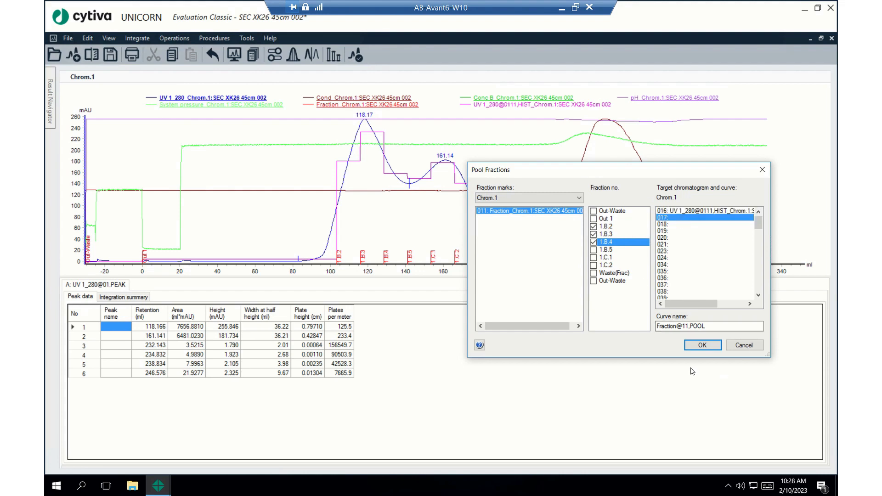
pyautogui.click(702, 346)
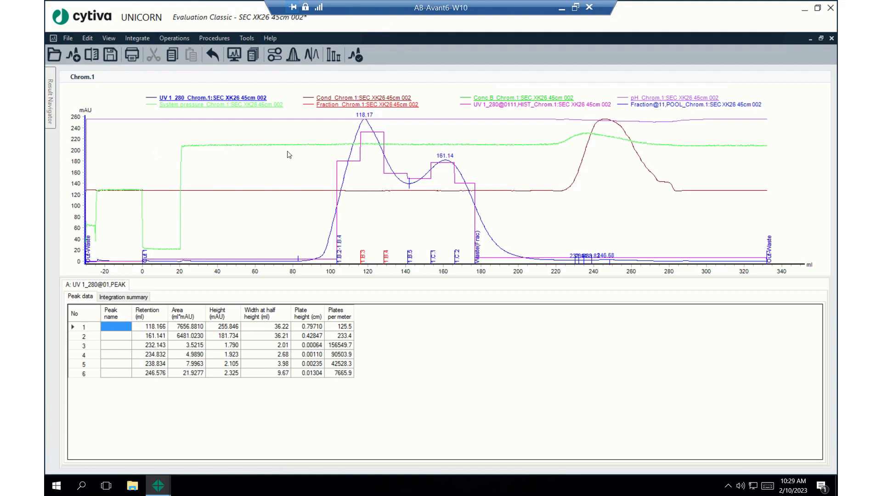
# Step: Start a Fraction Histogram of the UV 1_280 curve with the pooled fraction curve as source and position 018 as target, and compare the pooled fraction with the chromatogram
pyautogui.click(175, 39)
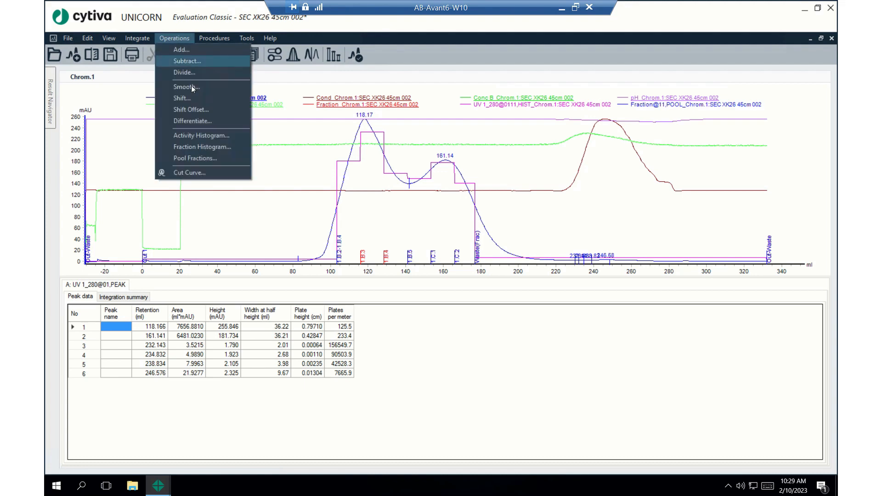
pyautogui.click(218, 148)
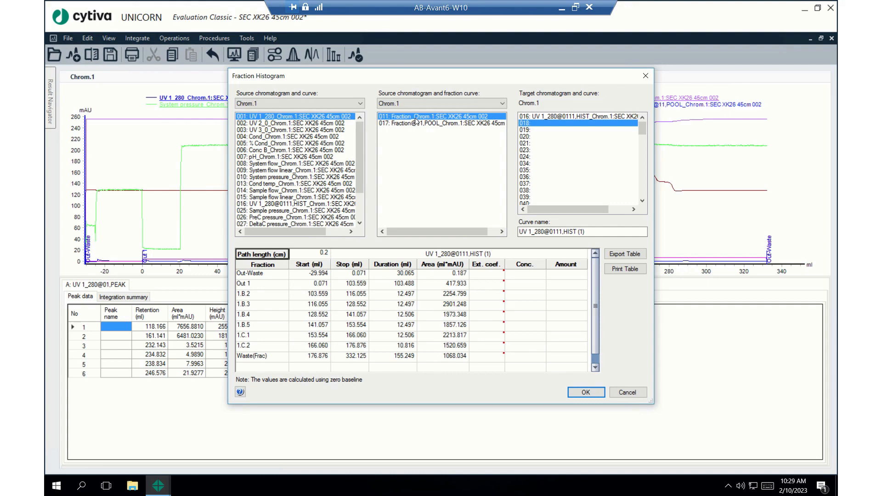
pyautogui.click(453, 123)
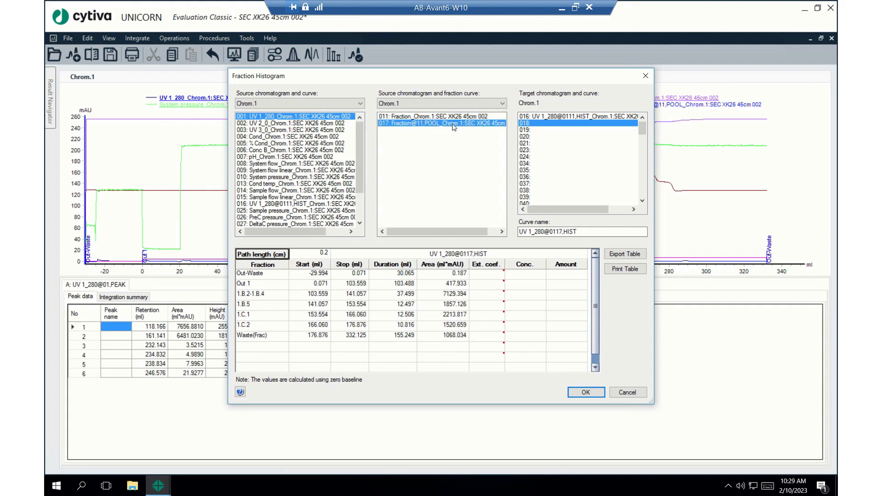
pyautogui.click(560, 117)
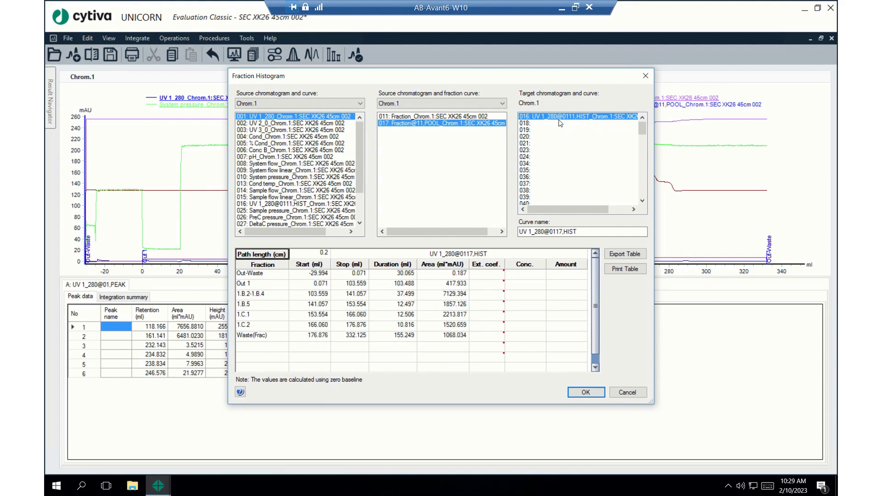
pyautogui.click(534, 124)
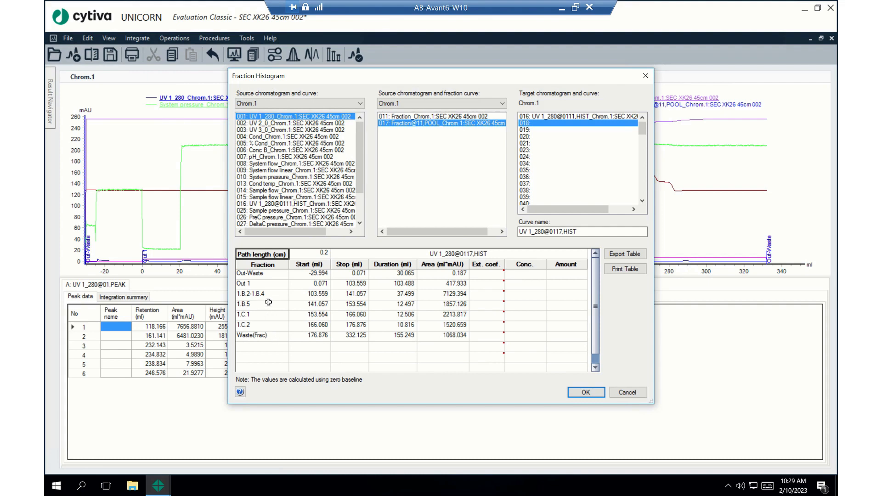
pyautogui.click(252, 295)
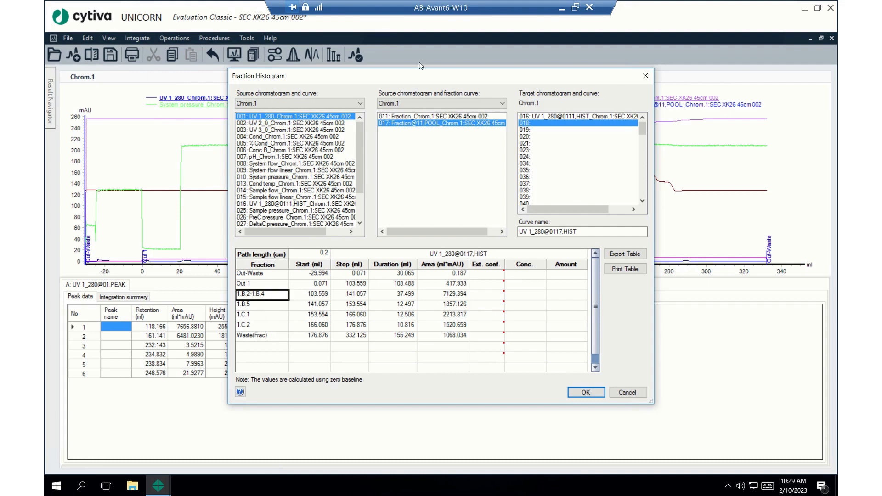
pyautogui.moveTo(419, 81); pyautogui.dragTo(658, 71)
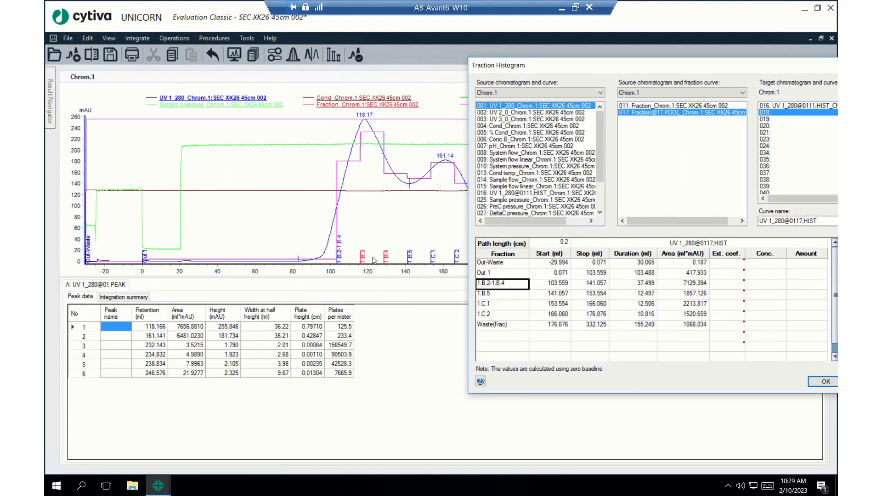
pyautogui.moveTo(671, 72); pyautogui.dragTo(429, 77)
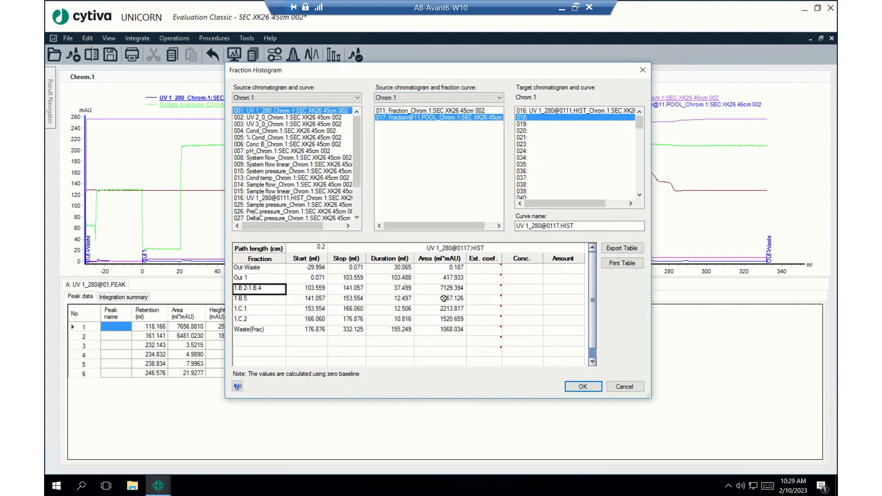
# Step: Set the extinction coefficient of the pooled fraction 1.B.2-1.B.4 to 1.4
pyautogui.click(483, 292)
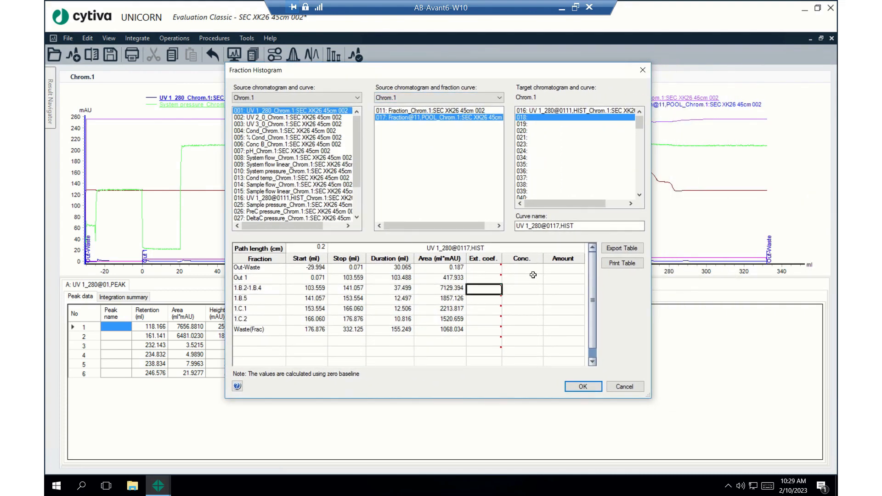
pyautogui.write('1.4')
pyautogui.press('Return')
# Step: Check the pooled fraction's calculated concentration and amount, and add its histogram curve to the chromatogram
pyautogui.click(534, 288)
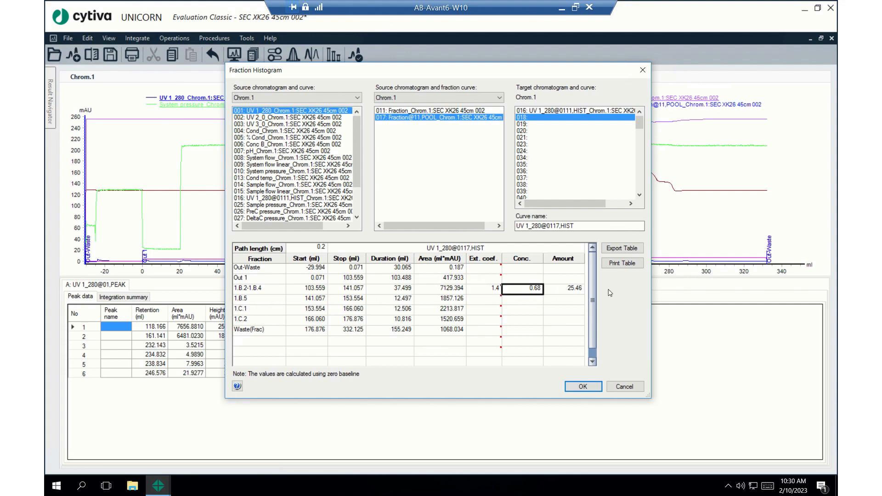
pyautogui.click(573, 289)
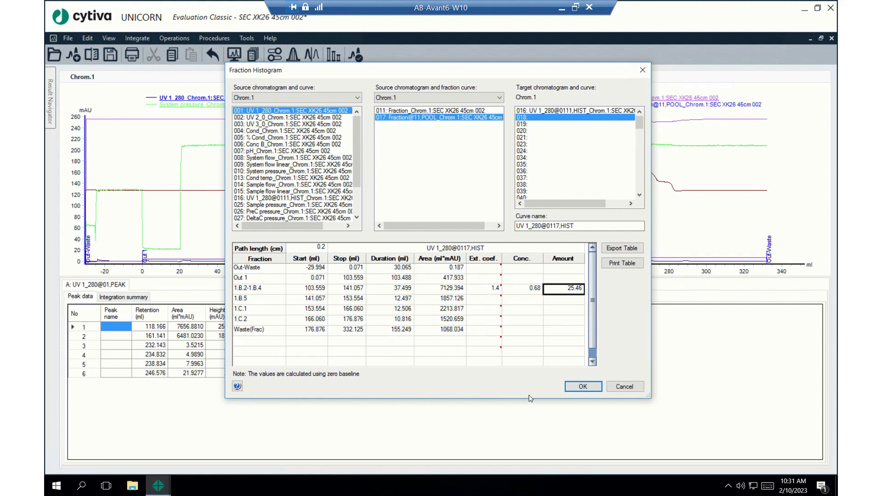
pyautogui.click(499, 289)
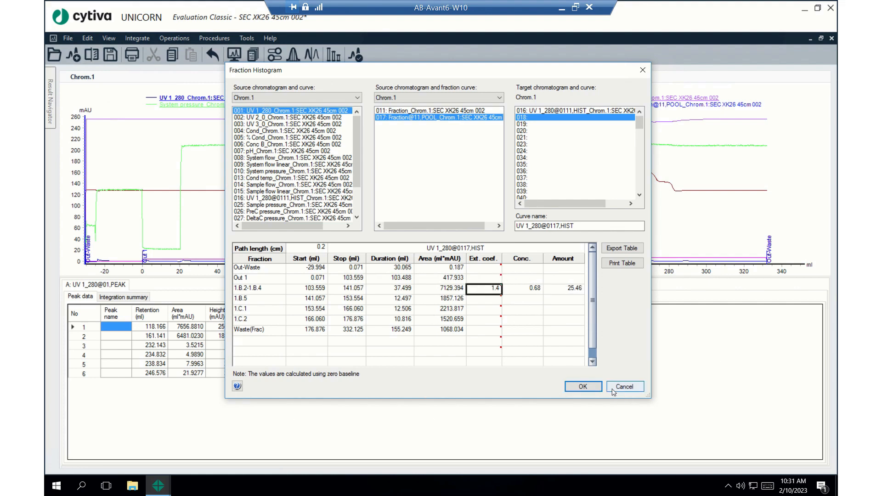
pyautogui.click(583, 387)
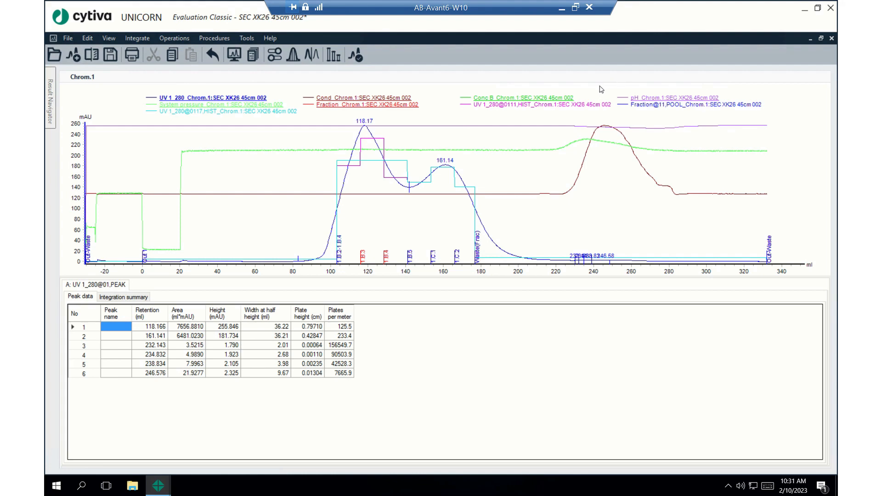
# Step: Switch to the PowerPoint slide deck and show the slide "Two ways to find the absorbance ratio"
pyautogui.click(564, 9)
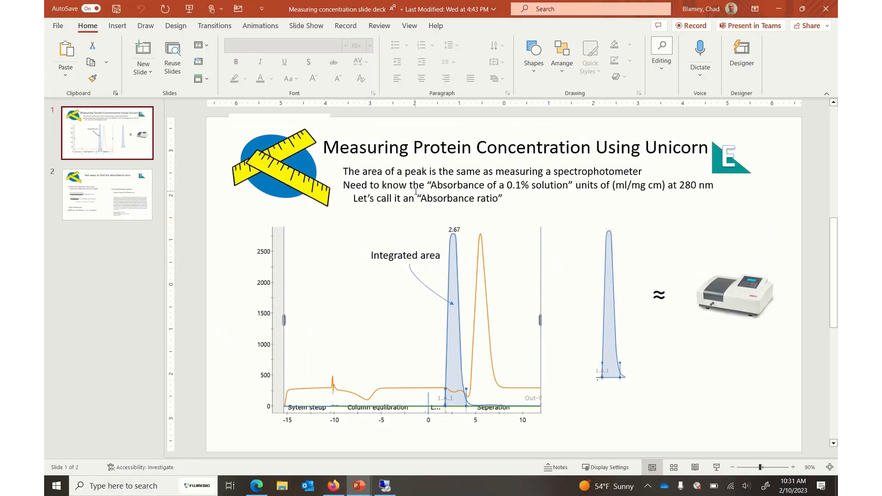
pyautogui.scroll(-1, 417, 192)
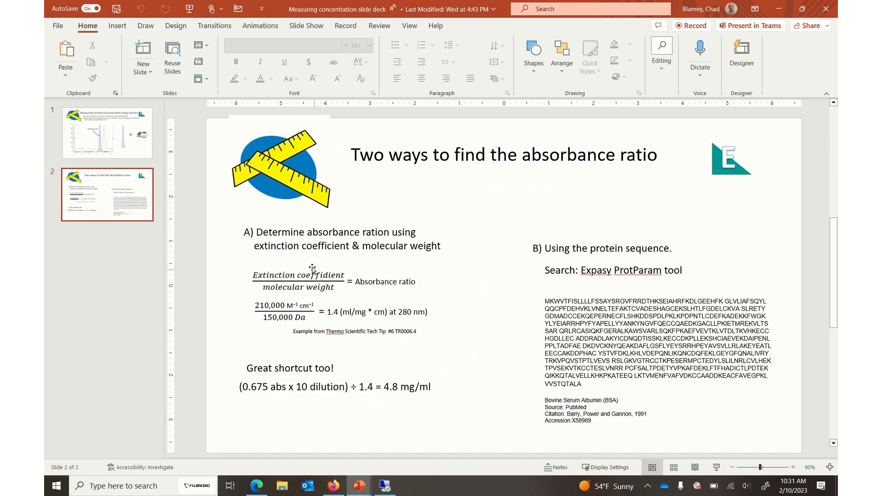